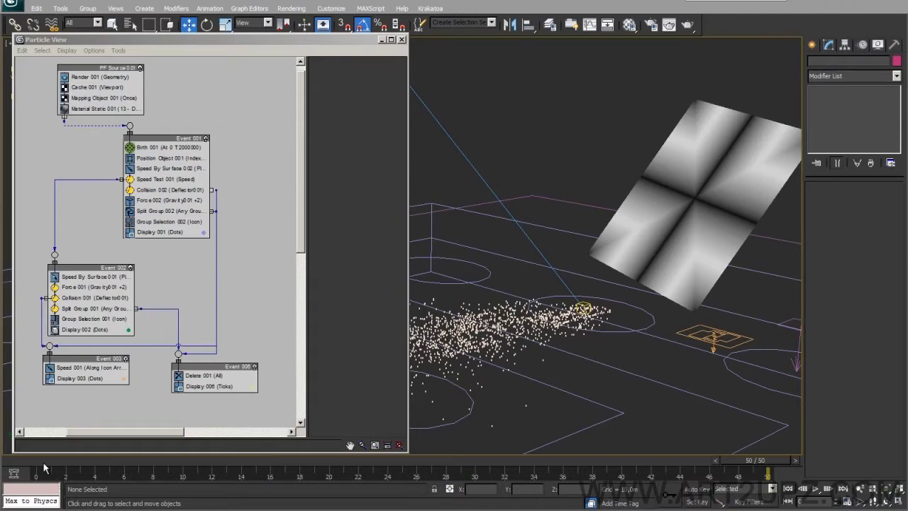
Scrub back to frame 2 and orbit the Perspective view around the rising particles
mouse_move(42, 461)
mouse_down()
mouse_move(179, 470)
mouse_move(69, 470)
mouse_up()
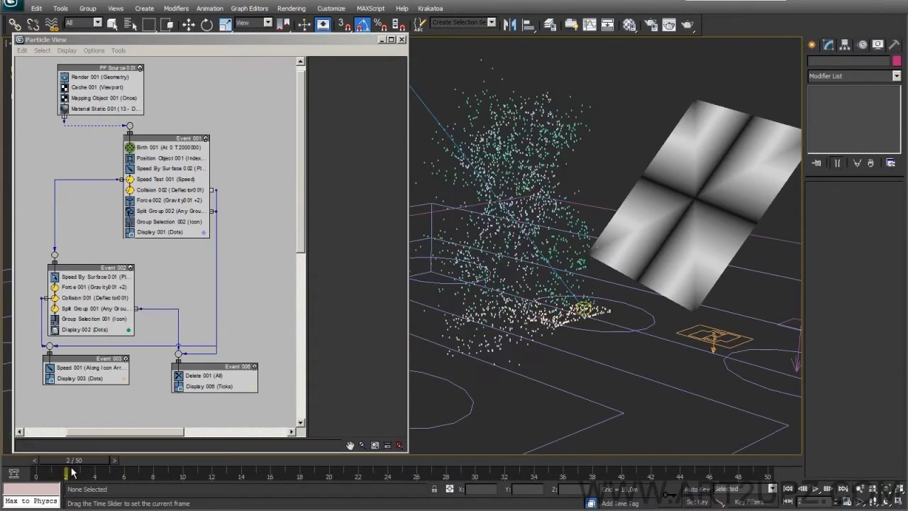
key(w)
mouse_move(458, 237)
alt+middle_down()
mouse_move(492, 237)
mouse_move(567, 177)
alt+middle_up()
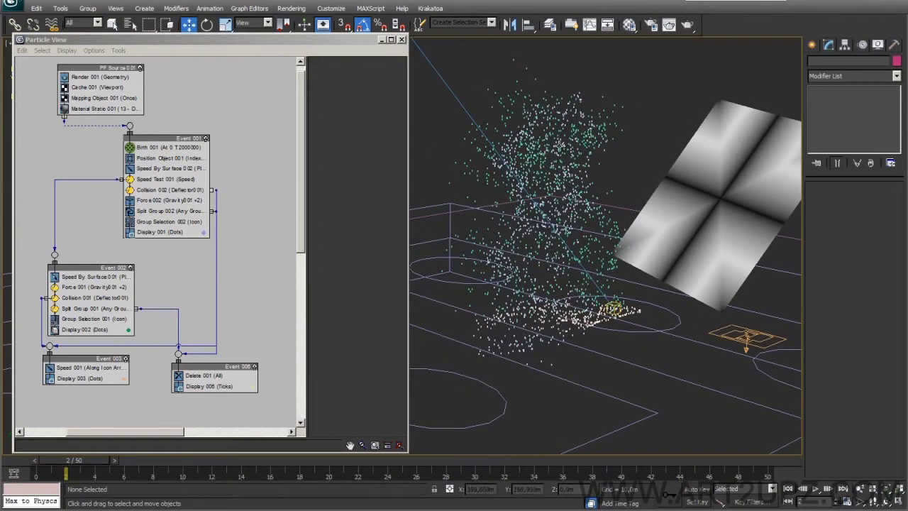
Show the PF Source and Birth 001 settings, selecting the 2000000 particle amount
click(118, 75)
click(118, 69)
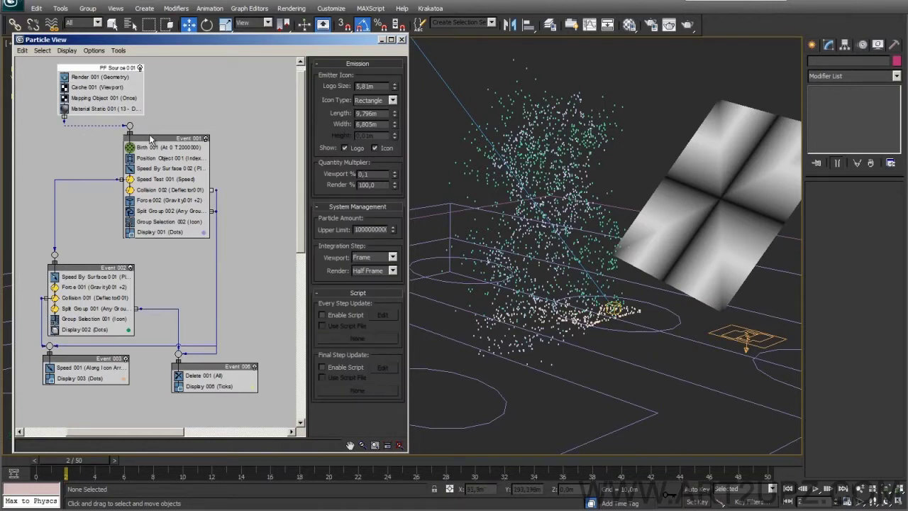
click(166, 148)
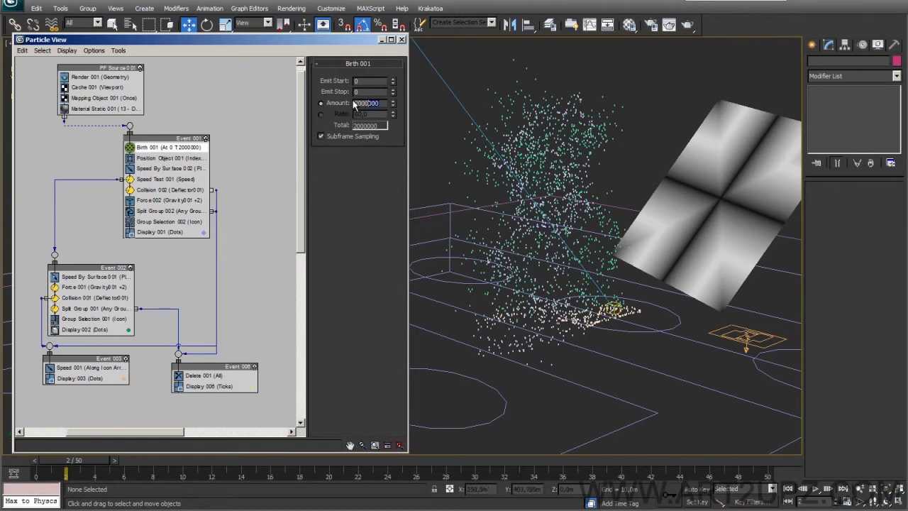
double_click(383, 103)
Unhide the bust emitter, check its Object Properties, then hide it again
right_click(585, 114)
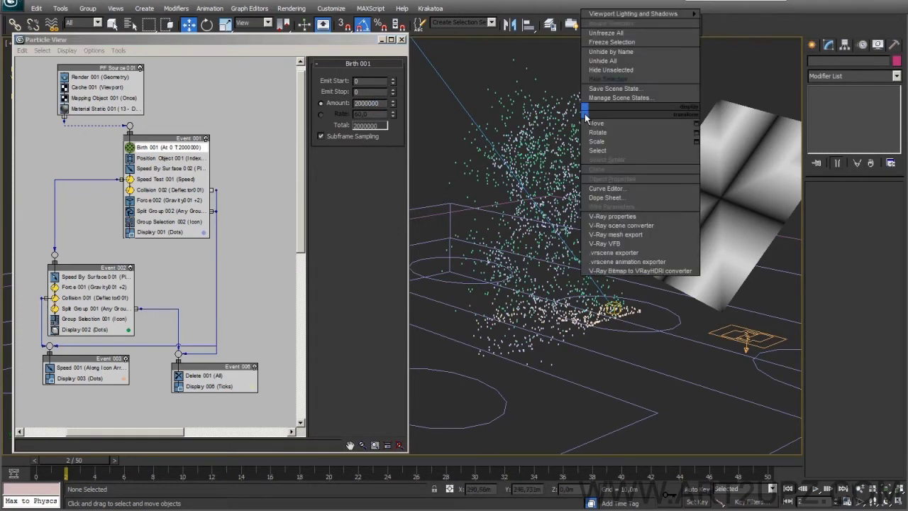
click(621, 63)
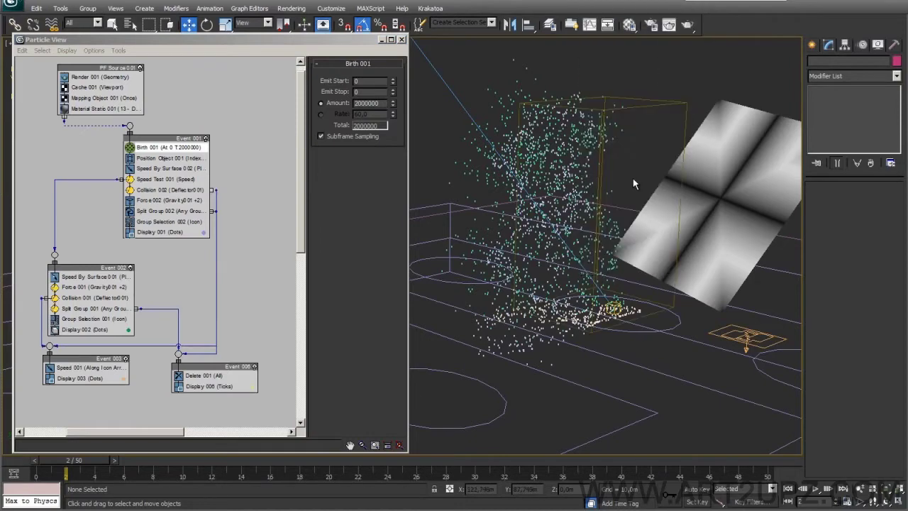
click(626, 107)
right_click(627, 106)
click(701, 239)
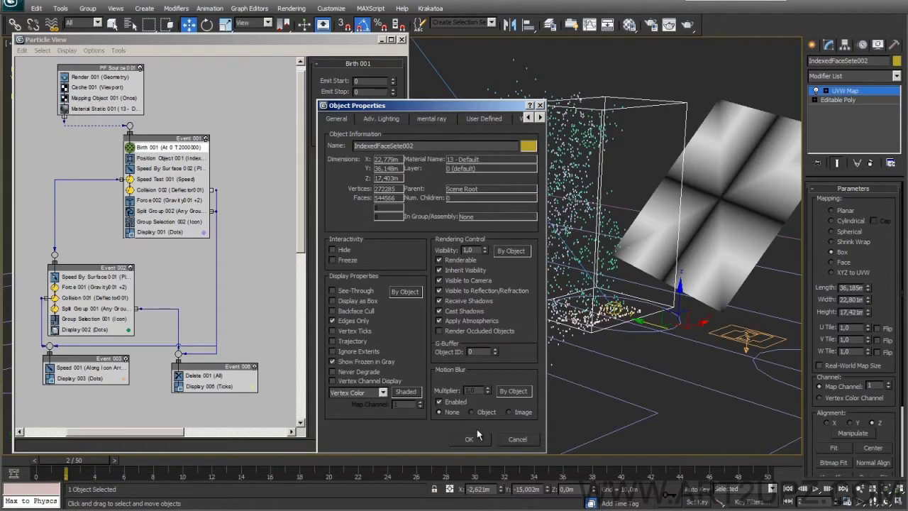
click(475, 435)
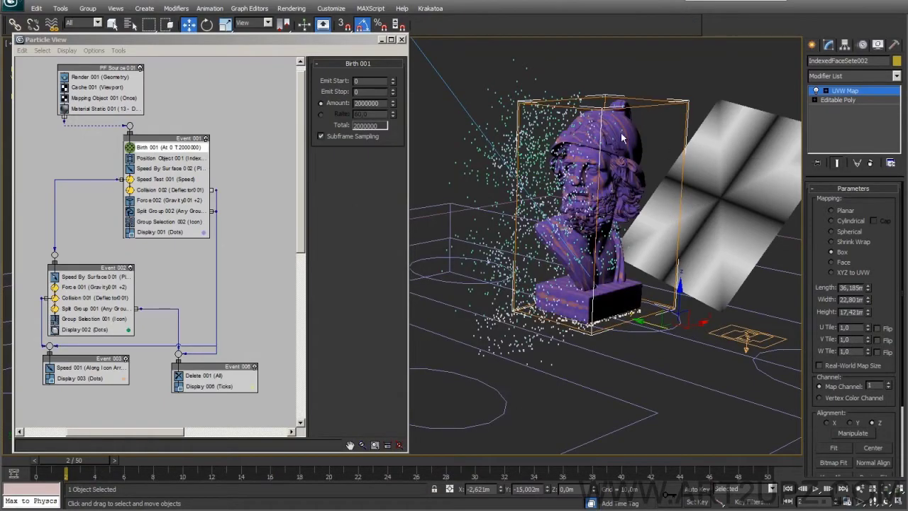
alt+middle_drag(655, 114, 568, 202)
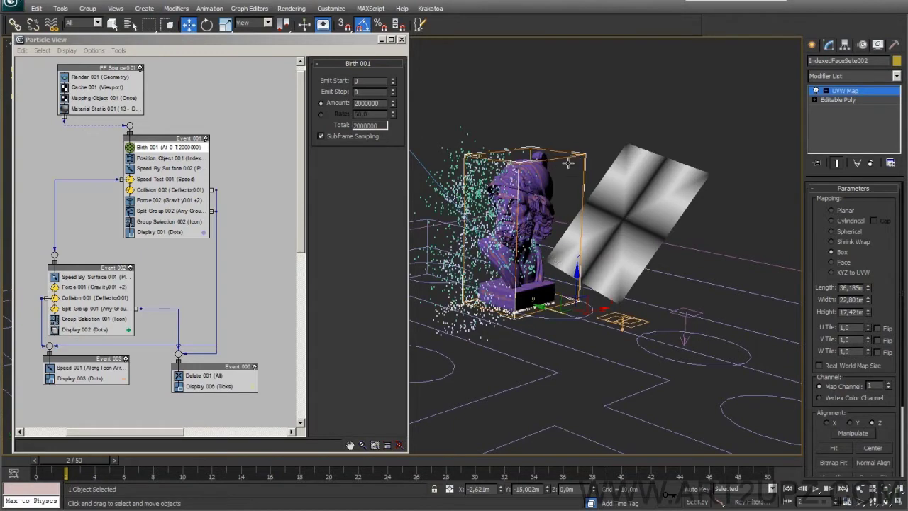
right_click(565, 224)
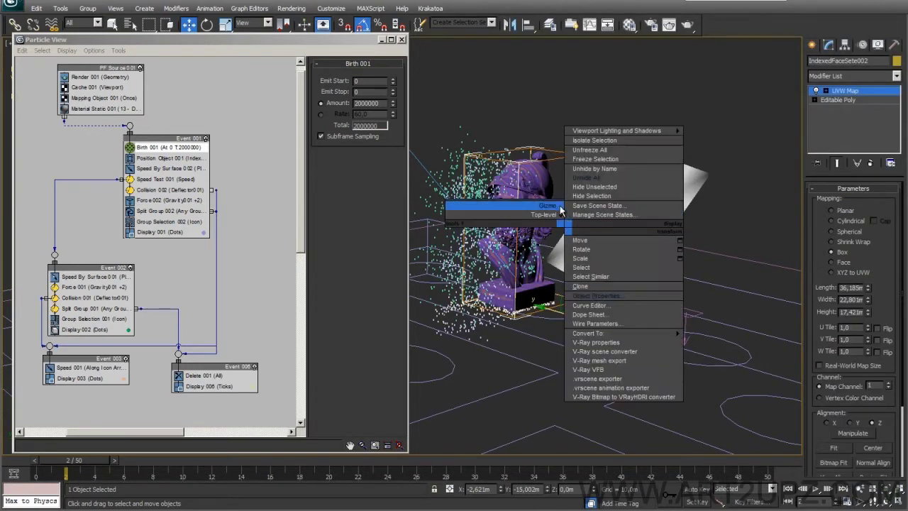
click(603, 195)
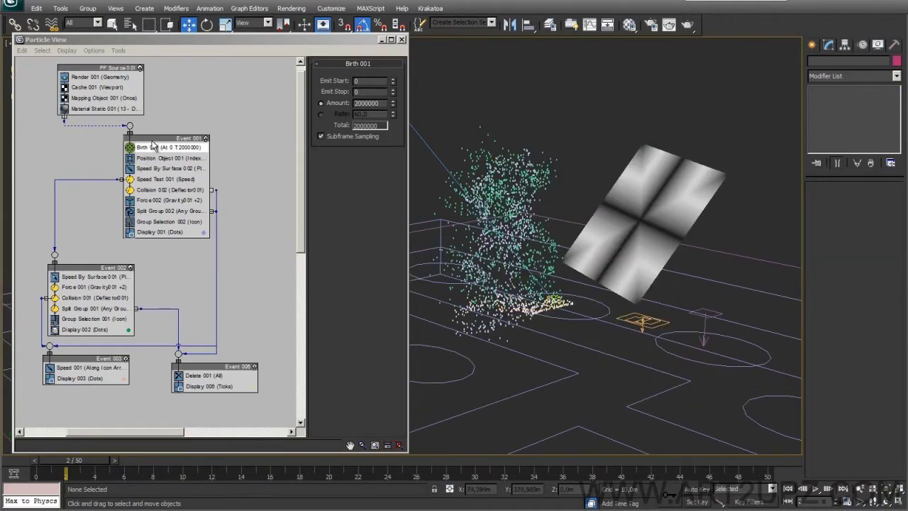
Move Plane001 left and slightly down, then tilt it with the rotate tool
click(151, 158)
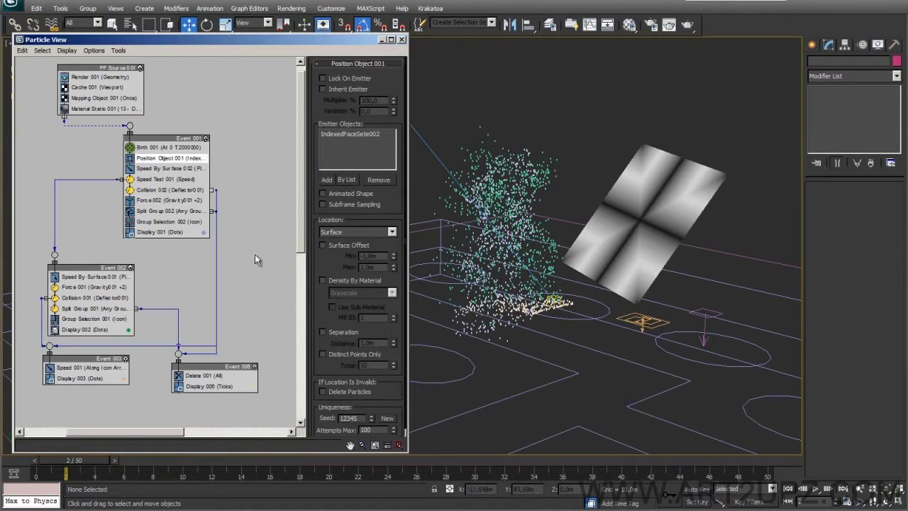
click(167, 169)
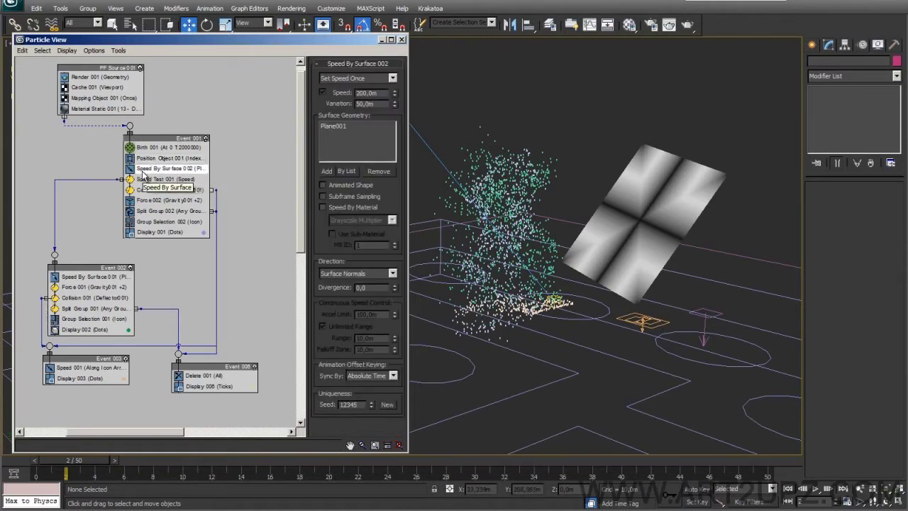
drag(185, 145, 192, 145)
click(662, 247)
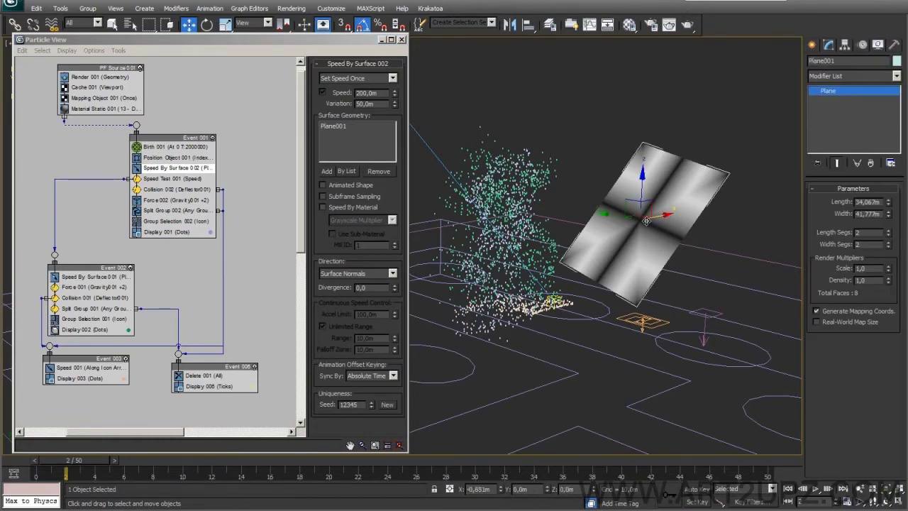
mouse_move(644, 220)
mouse_down()
mouse_move(600, 237)
mouse_move(632, 222)
mouse_move(610, 231)
mouse_up()
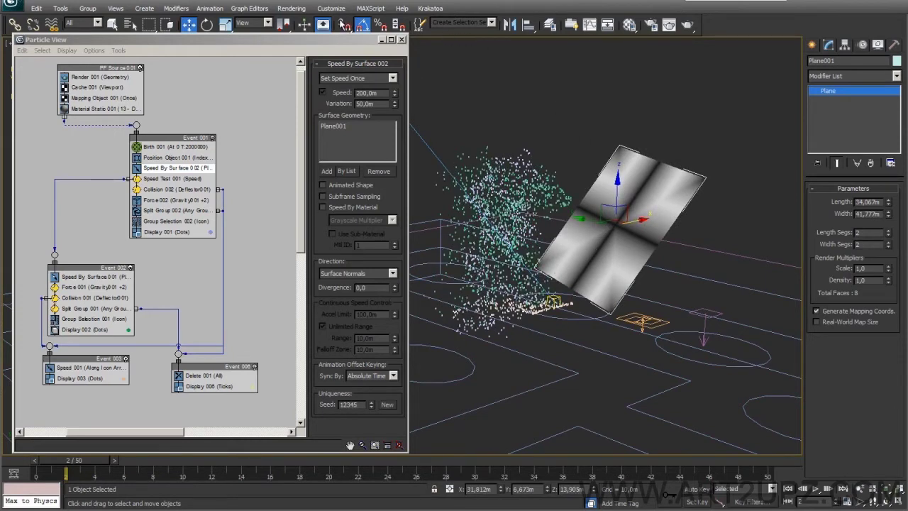
key(e)
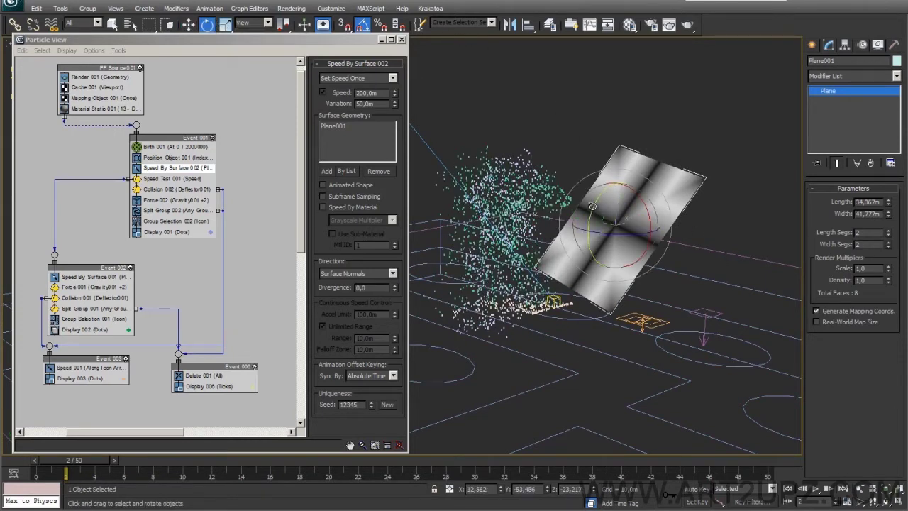
drag(593, 211, 608, 222)
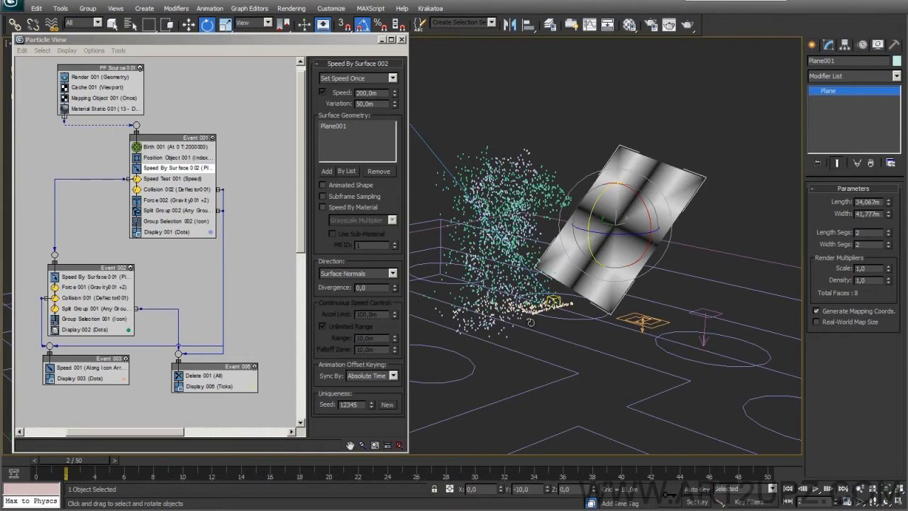
drag(679, 285, 677, 282)
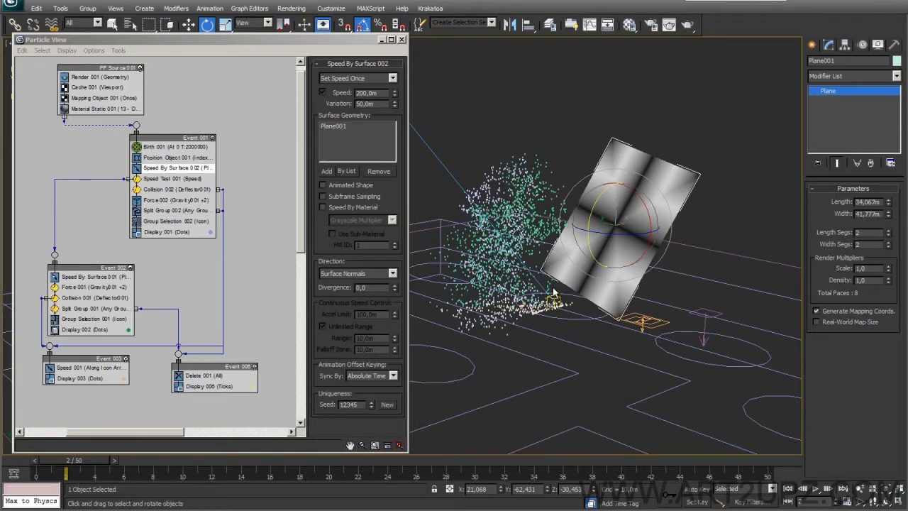
Set the Speed By Surface 002 Divergence to 25
click(174, 168)
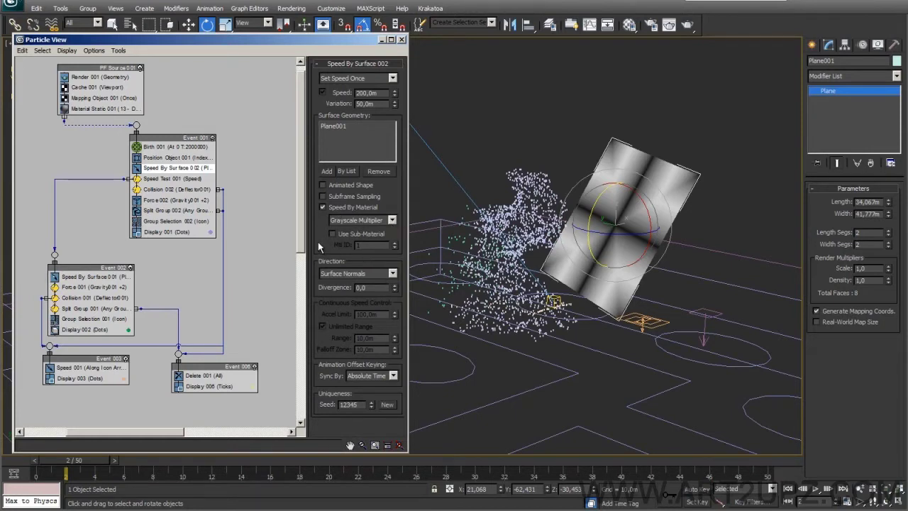
double_click(379, 286)
text(25)
key(Return)
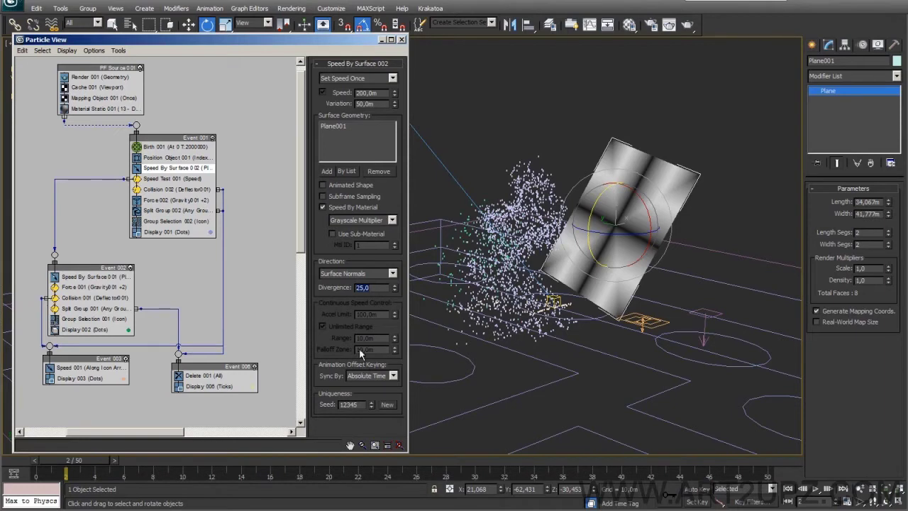
Review Speed Test 001 and Collision 002, move Event 002 up, and select Deflector001
click(194, 201)
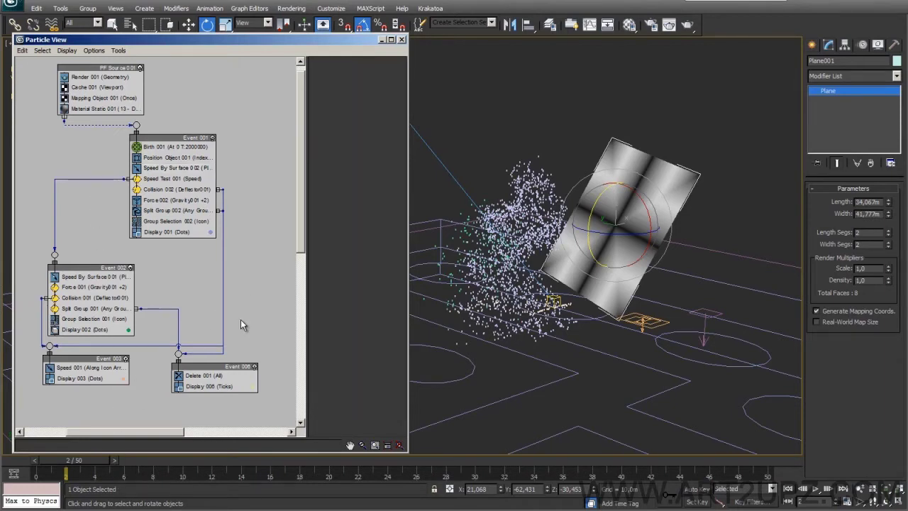
click(159, 190)
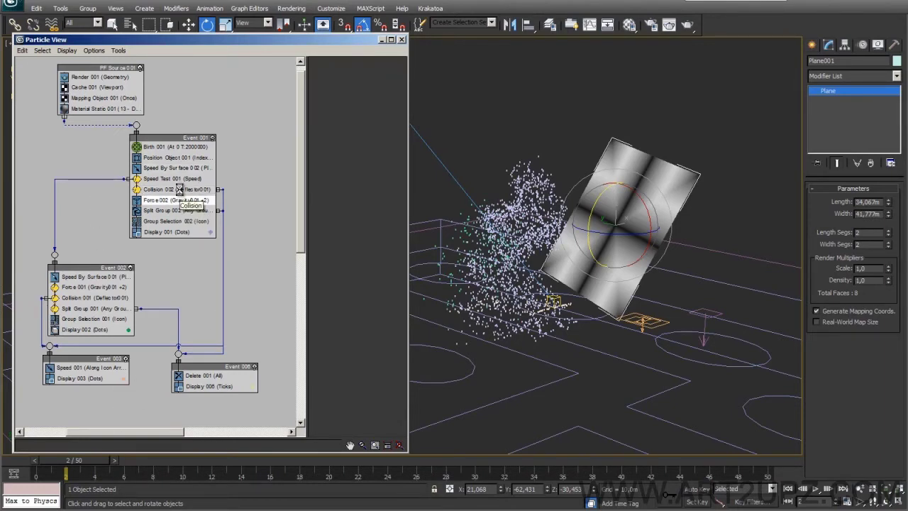
click(169, 179)
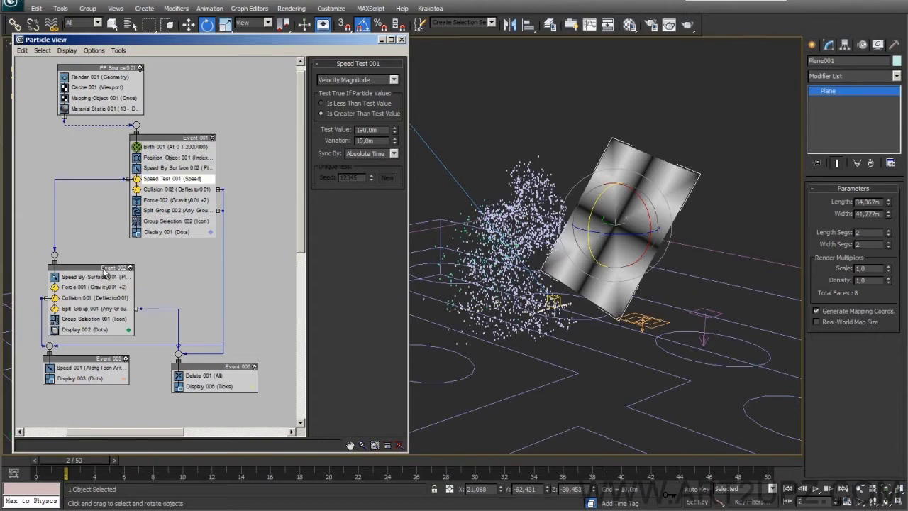
drag(106, 268, 116, 247)
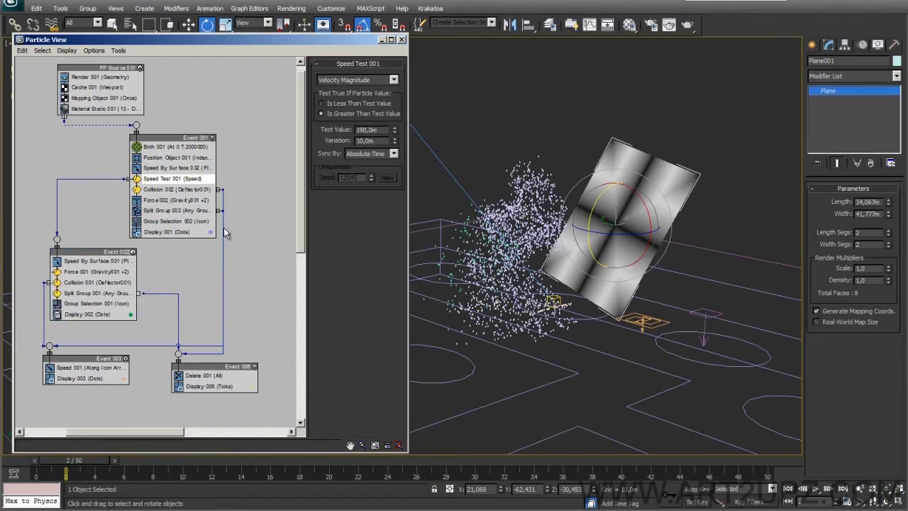
click(173, 189)
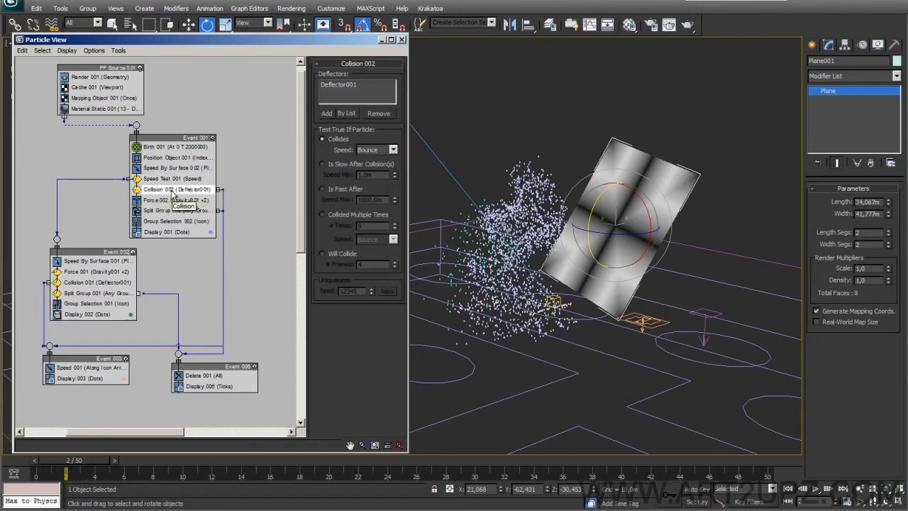
click(164, 178)
click(165, 190)
click(722, 253)
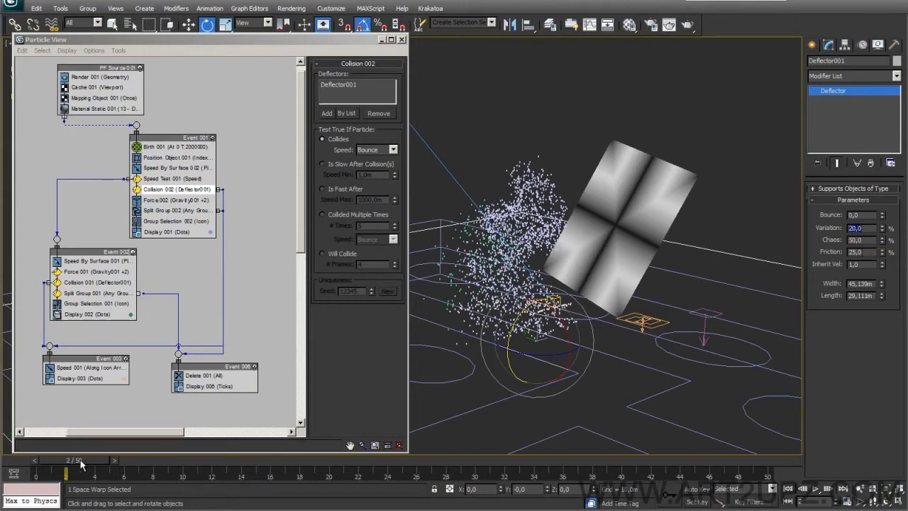
Advance the simulation to frame 8 and orbit to view particles hitting the deflector
drag(80, 464, 147, 464)
click(172, 459)
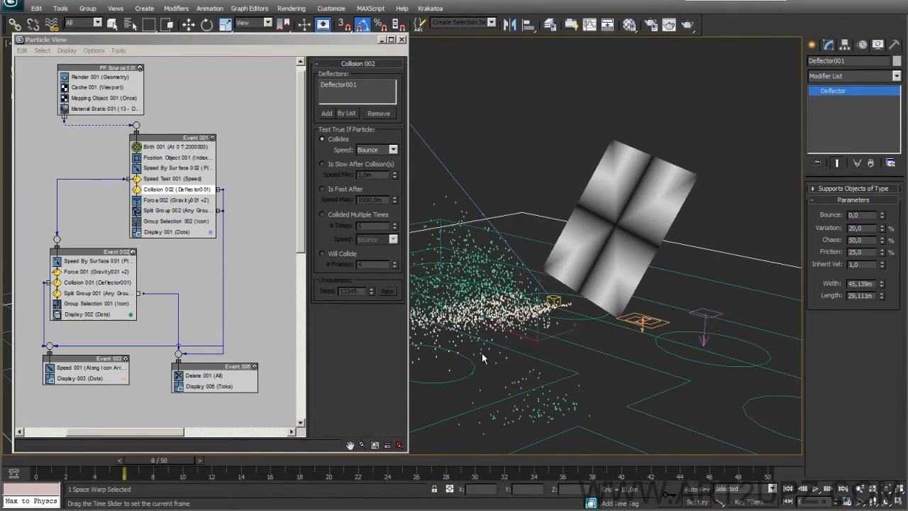
key(e)
mouse_move(505, 312)
alt+middle_down()
mouse_move(505, 293)
mouse_move(526, 264)
mouse_move(515, 298)
alt+middle_up()
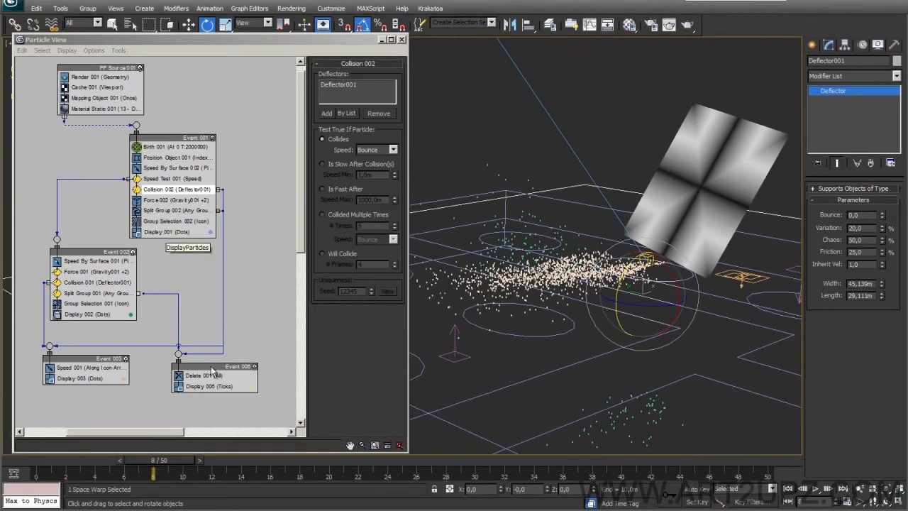
mouse_move(215, 379)
mouse_down()
mouse_move(235, 385)
mouse_move(226, 395)
mouse_up()
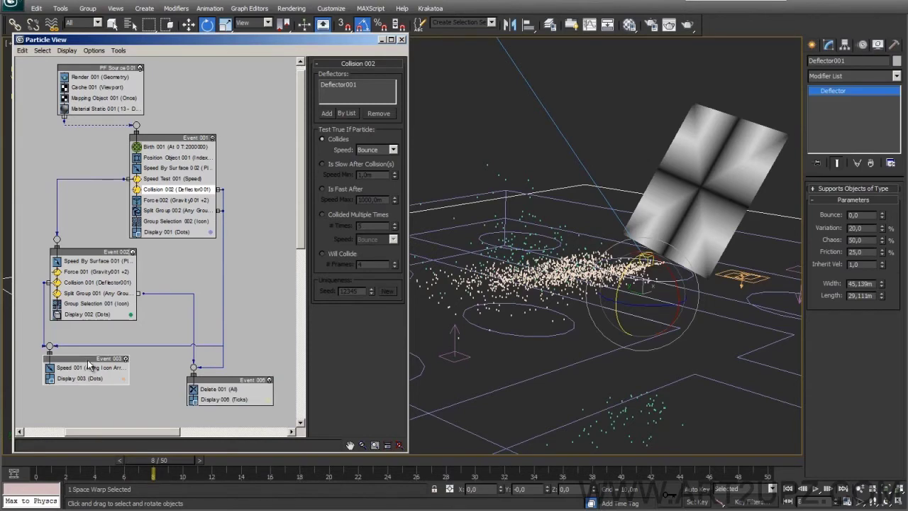
Move Event 003 to the lower left of the diagram and view Speed By Surface 001
mouse_move(81, 357)
mouse_down()
mouse_move(223, 276)
mouse_move(207, 265)
mouse_up()
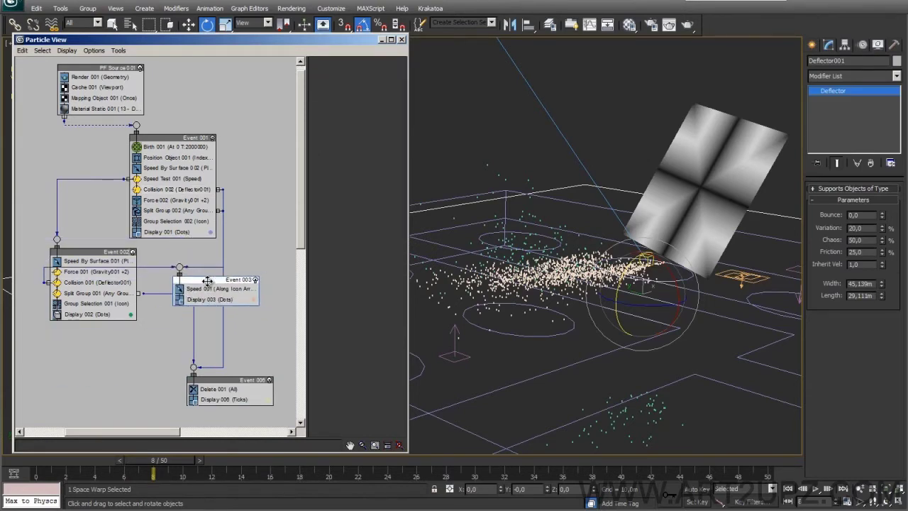
click(182, 282)
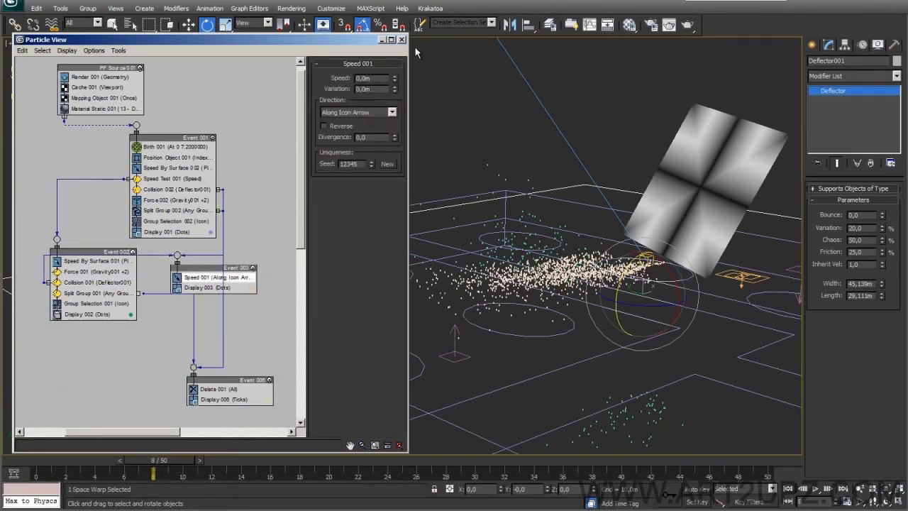
drag(237, 270, 81, 360)
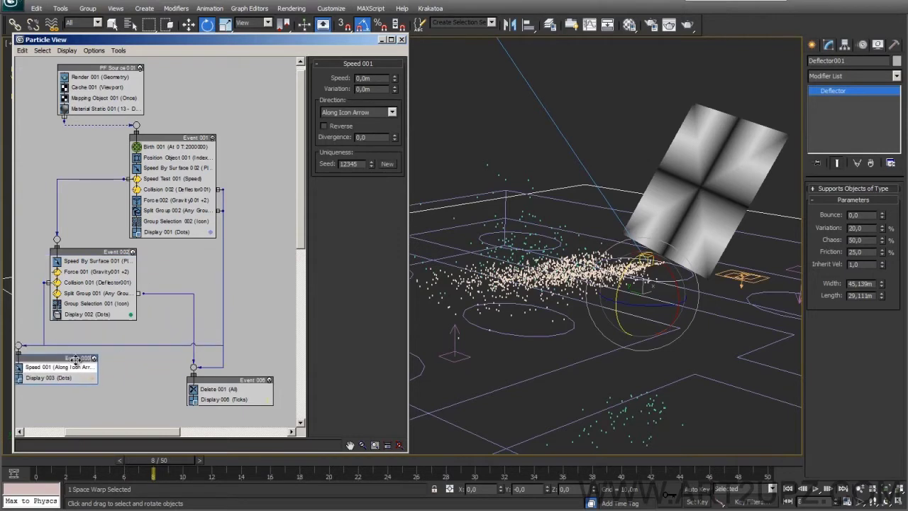
click(247, 387)
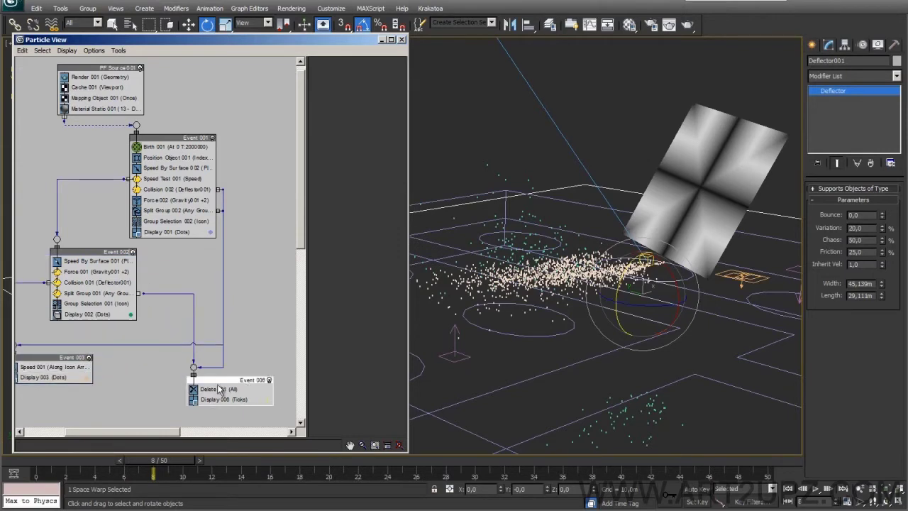
click(86, 262)
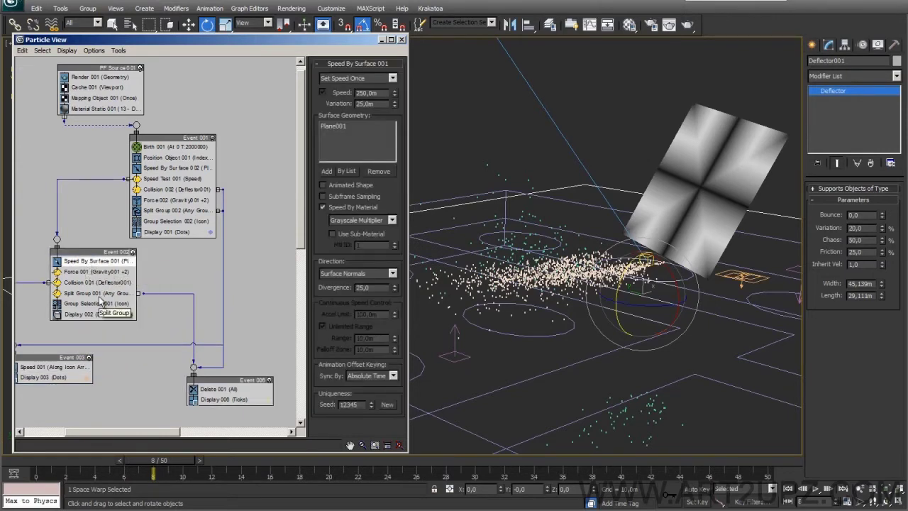
scroll(620, 189, up, 2)
scroll(619, 189, up, 2)
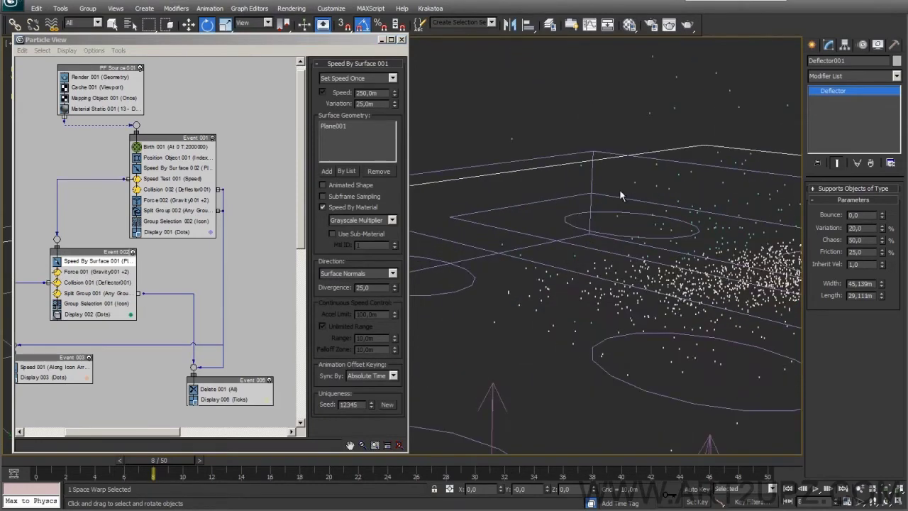
scroll(557, 191, up, 1)
Review the Force, Collision and Split Group settings, orbiting and scrubbing back to frame 7
alt+middle_drag(674, 257, 522, 282)
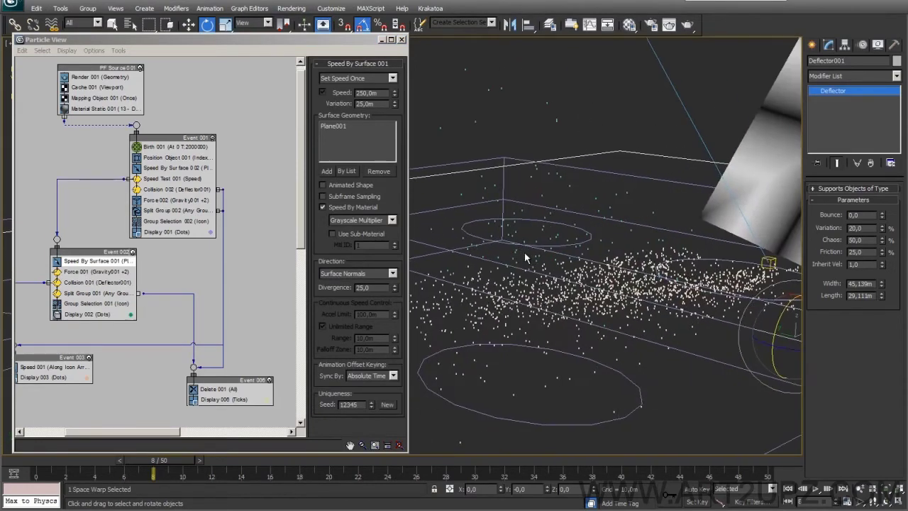
click(88, 273)
click(88, 273)
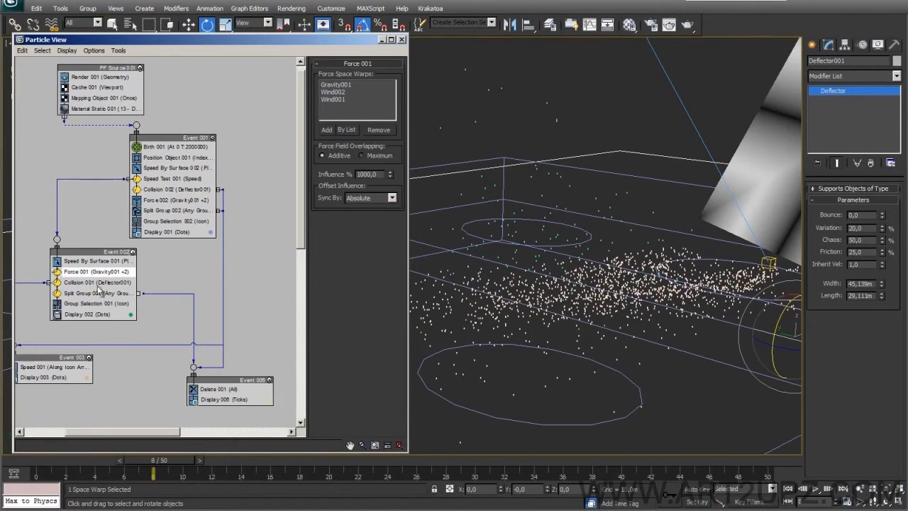
click(92, 281)
click(100, 293)
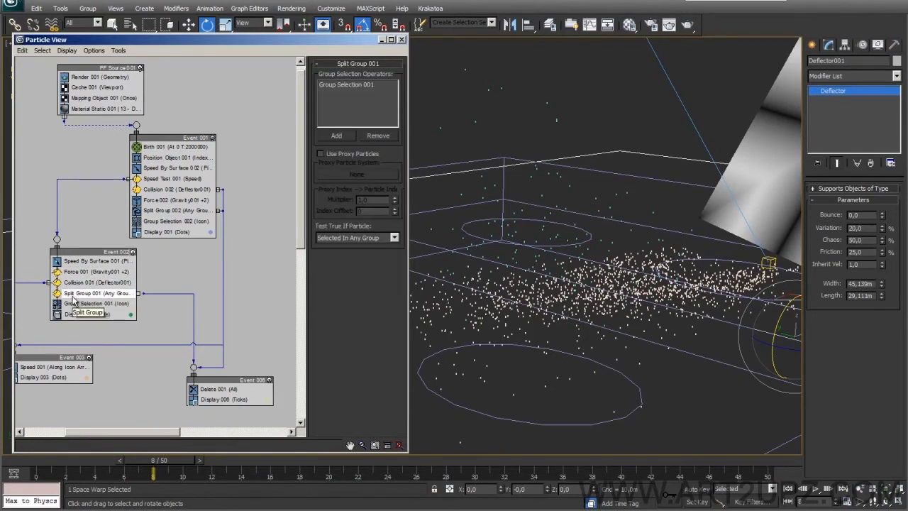
alt+middle_drag(539, 284, 589, 248)
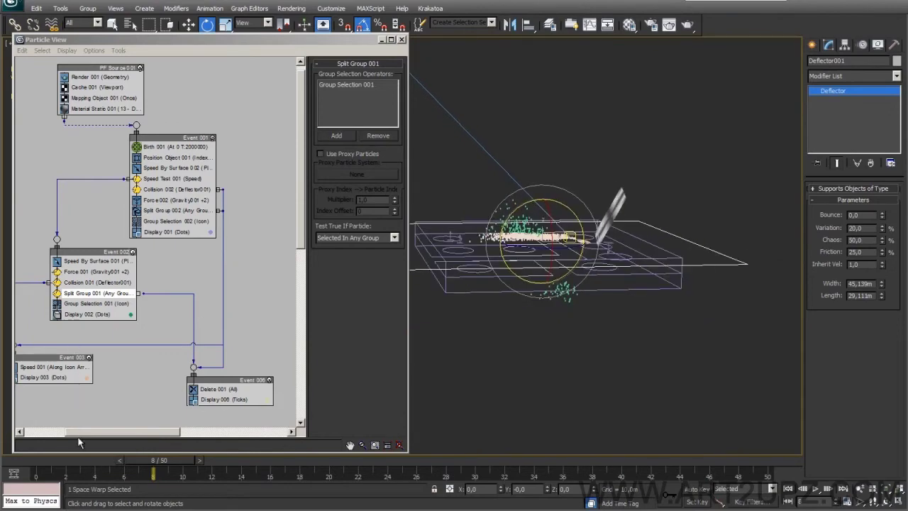
mouse_move(162, 465)
mouse_down()
mouse_move(67, 465)
mouse_move(192, 464)
mouse_move(131, 465)
mouse_up()
key(e)
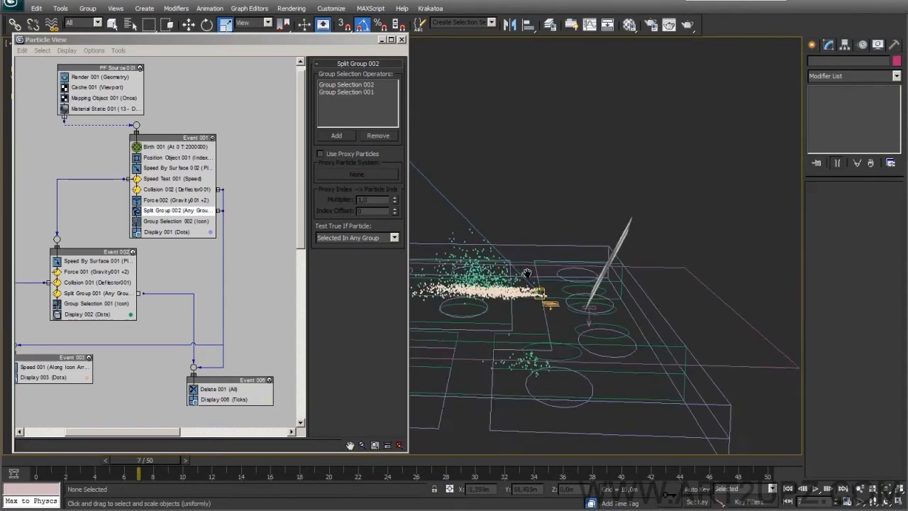
Close Particle View, briefly recheck Mapping Object 001 and Material Static 001, then orbit the scene
click(401, 39)
middle_drag(449, 243, 428, 249)
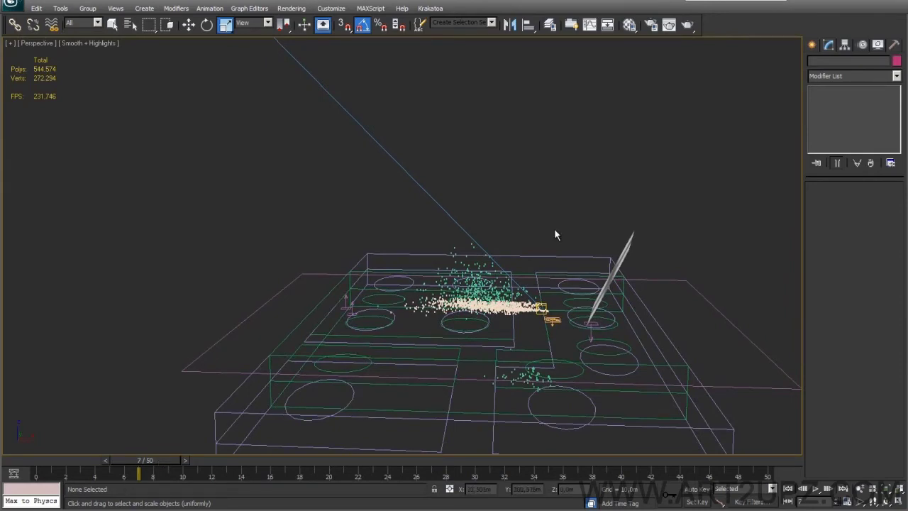
key(6)
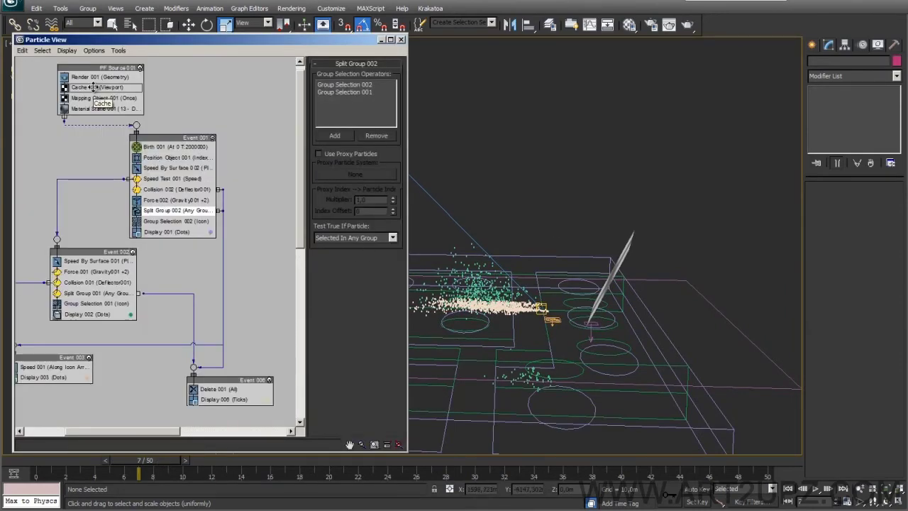
click(98, 98)
click(103, 109)
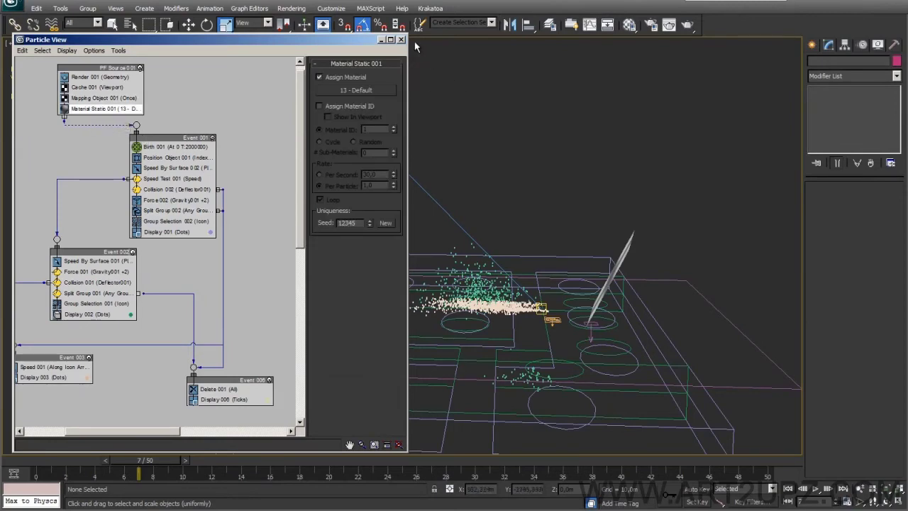
key(6)
alt+middle_drag(497, 189, 556, 160)
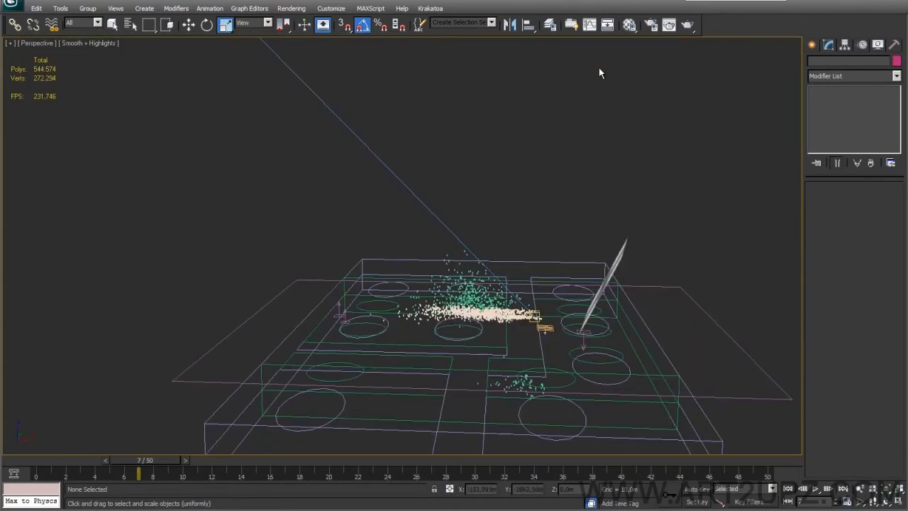
Turn off Mapping Object 001 and Material Static 001 in Particle View
key(6)
click(241, 115)
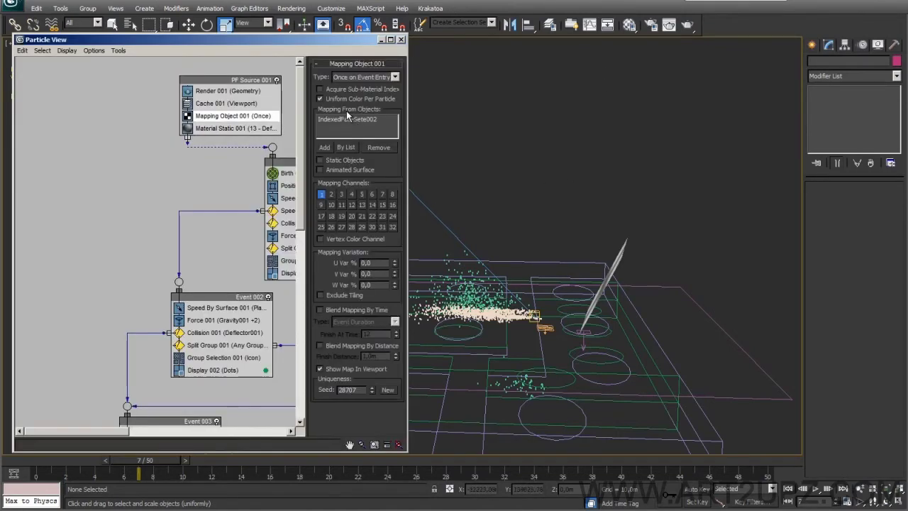
right_click(203, 117)
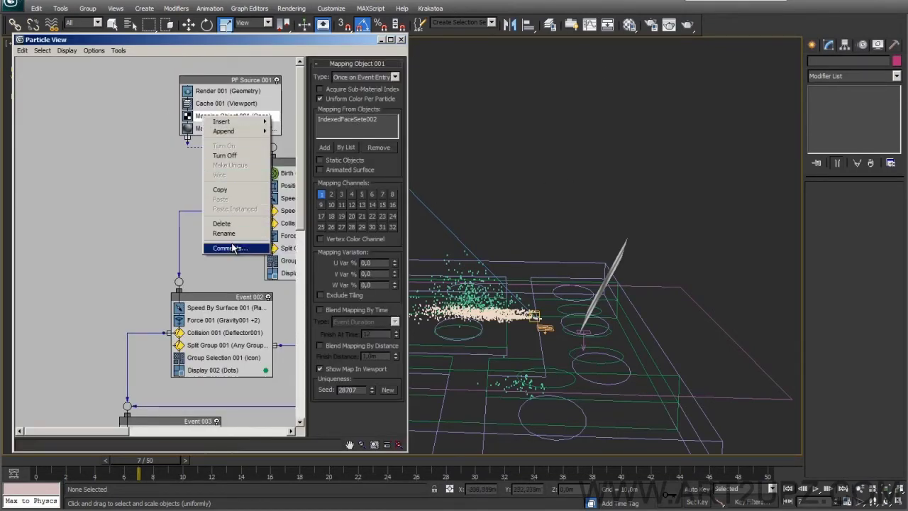
click(191, 163)
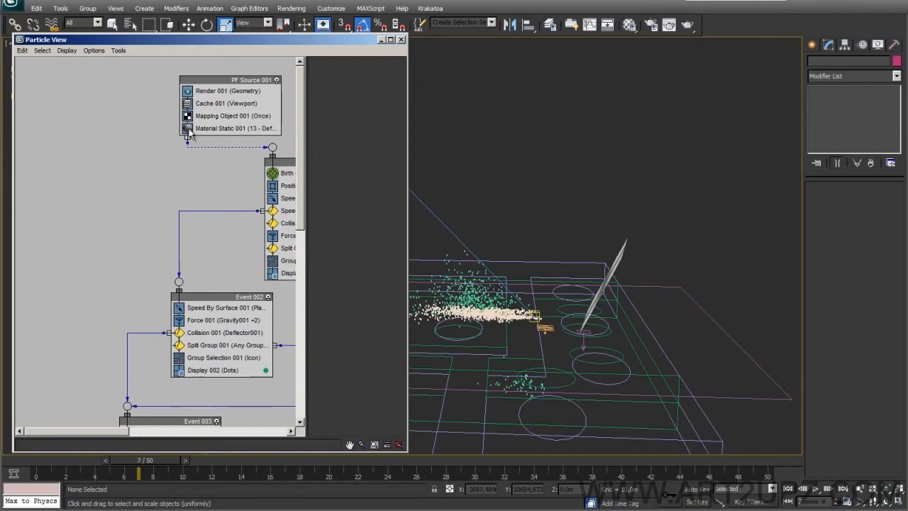
click(188, 129)
click(188, 116)
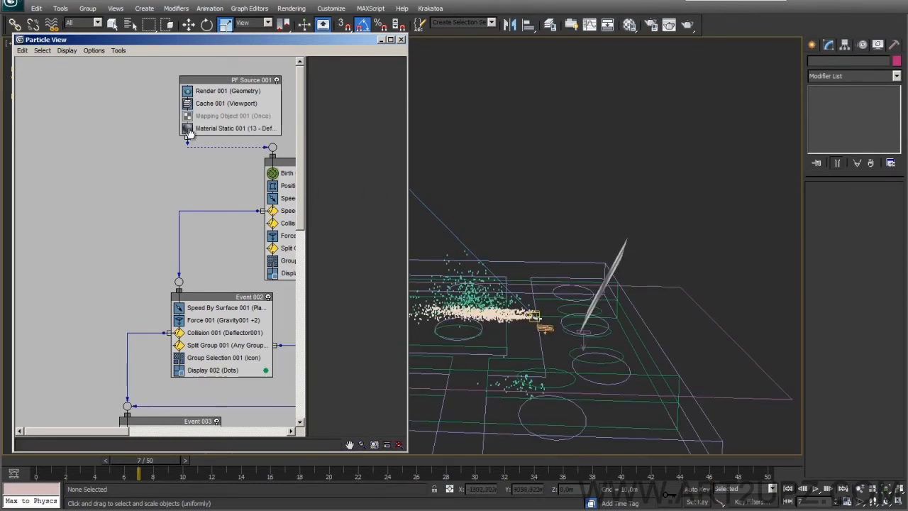
Save the scene with Ctrl+S and render the current frame in Krakatoa
key(ctrl+s)
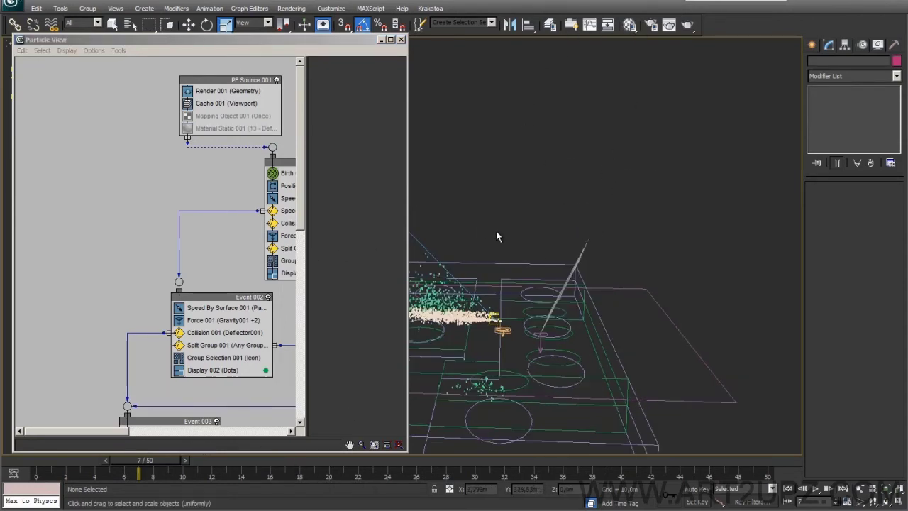
mouse_move(496, 231)
alt+middle_down()
mouse_move(591, 227)
mouse_move(486, 180)
alt+middle_up()
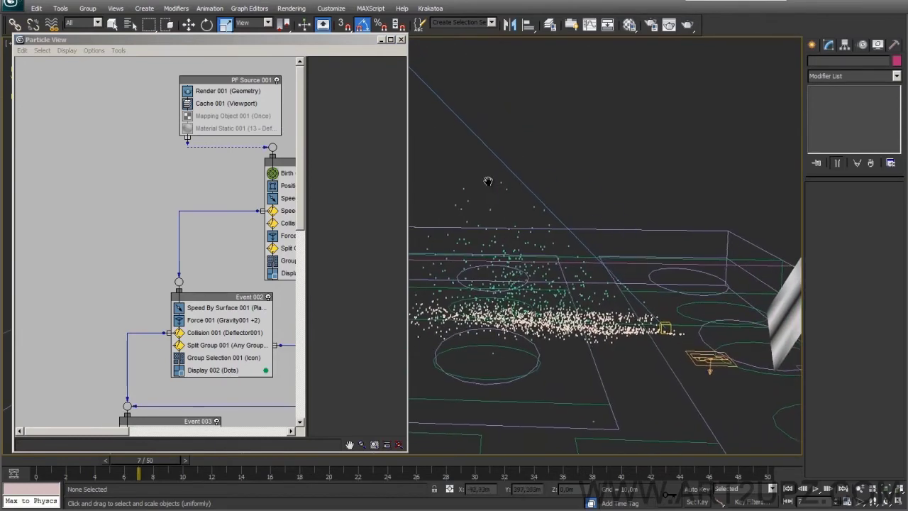
click(687, 25)
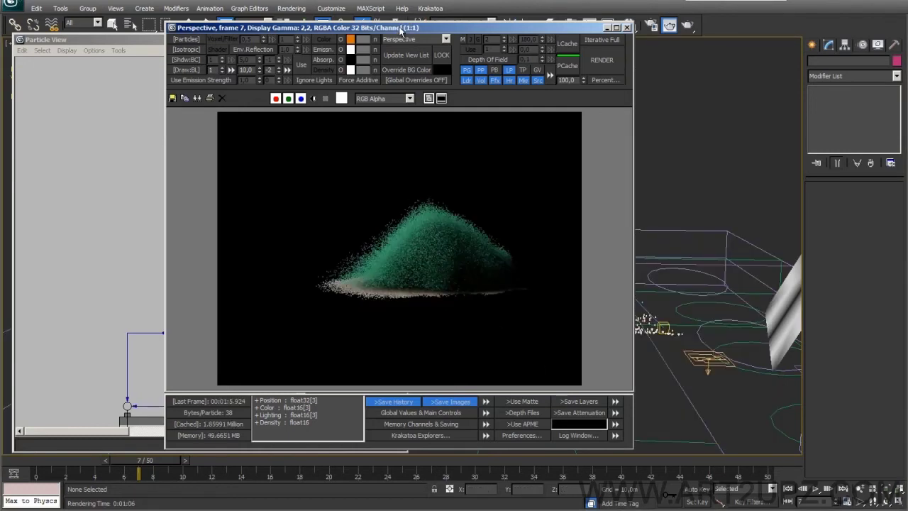
Shift the Krakatoa render window left and back right, then bring Particle View forward
drag(400, 28, 305, 29)
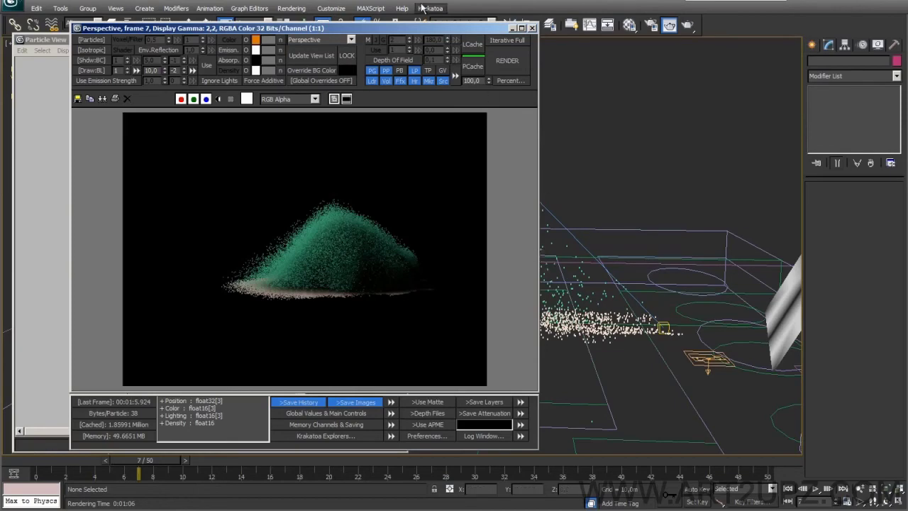
drag(403, 32, 646, 34)
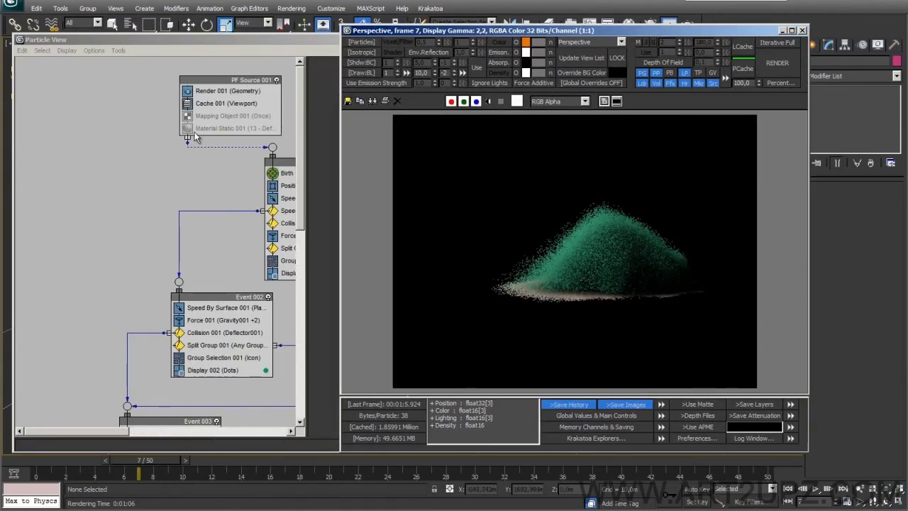
click(190, 119)
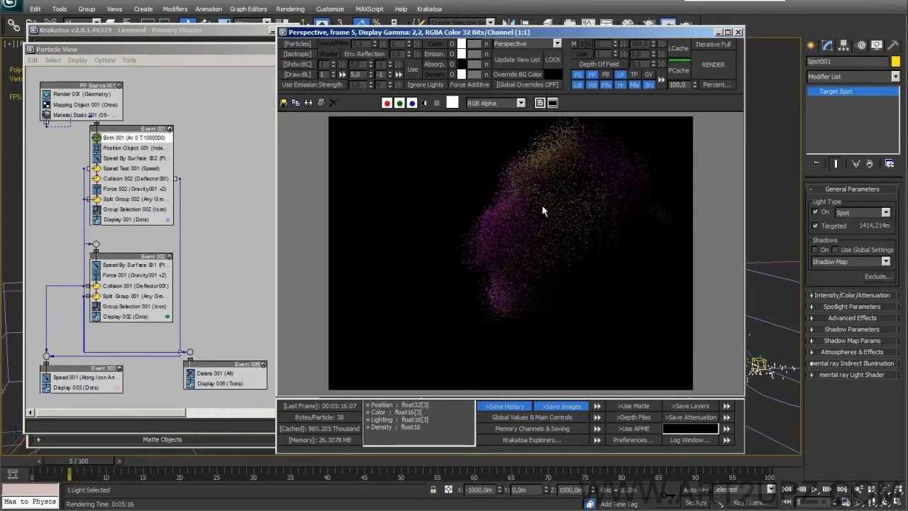
Move the Krakatoa render window left and advance the timeline from frame 43 to 50
drag(603, 32, 357, 36)
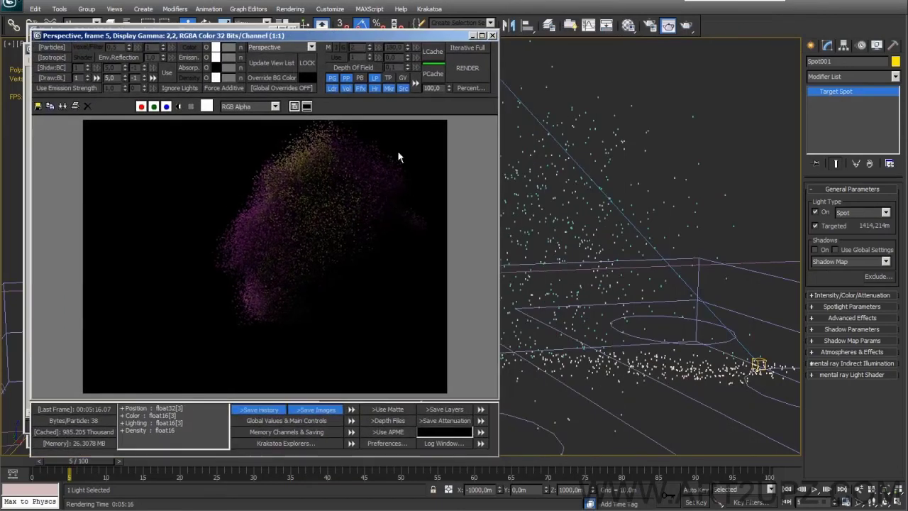
click(354, 469)
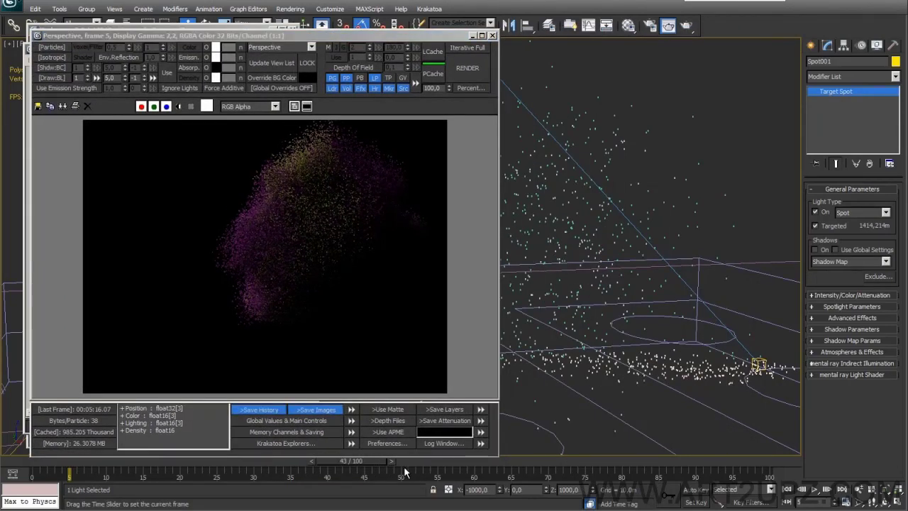
drag(406, 472, 401, 470)
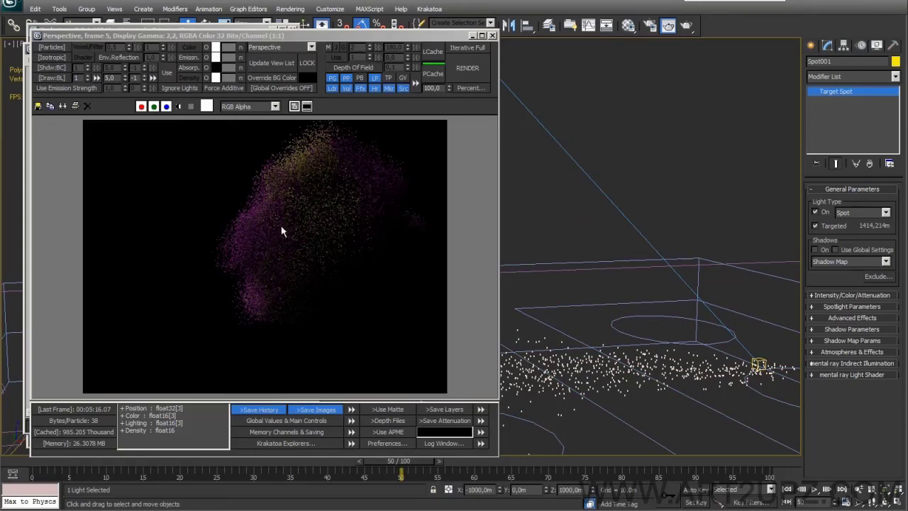